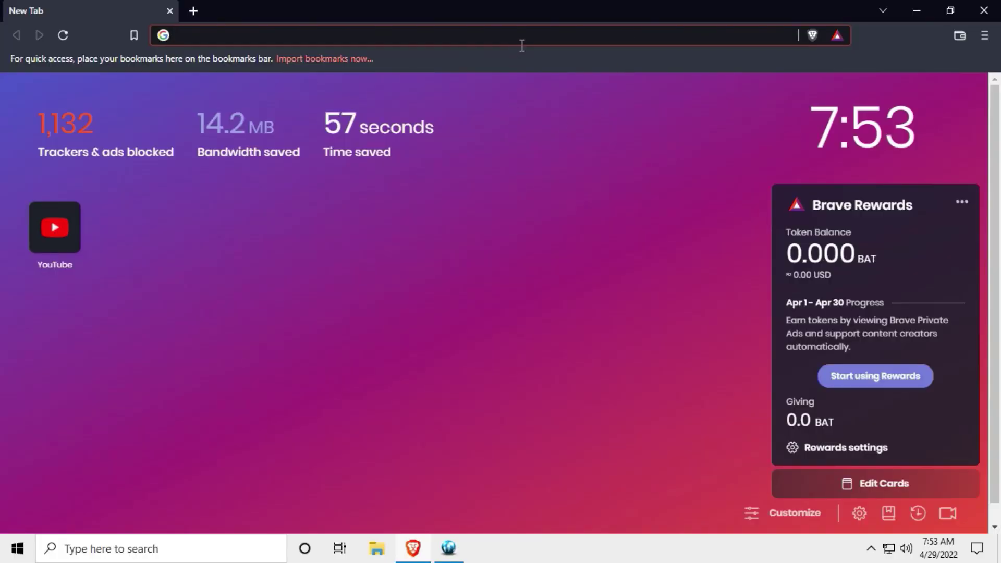
# Google 'iobit driver booster' in Brave and open the 'Driver Booster 9 Free - IObit' result
pyautogui.write('iobit')
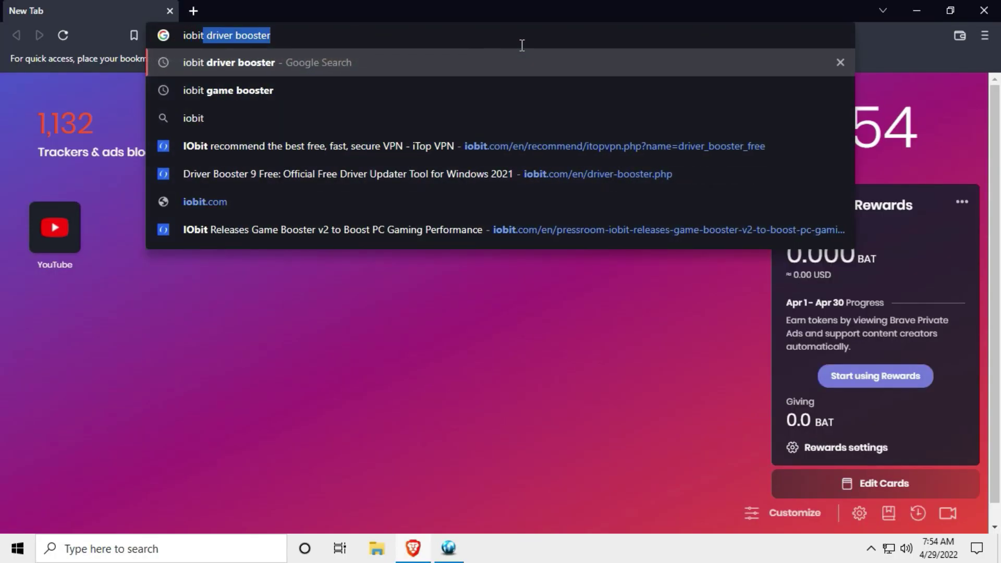
pyautogui.write(' drive')
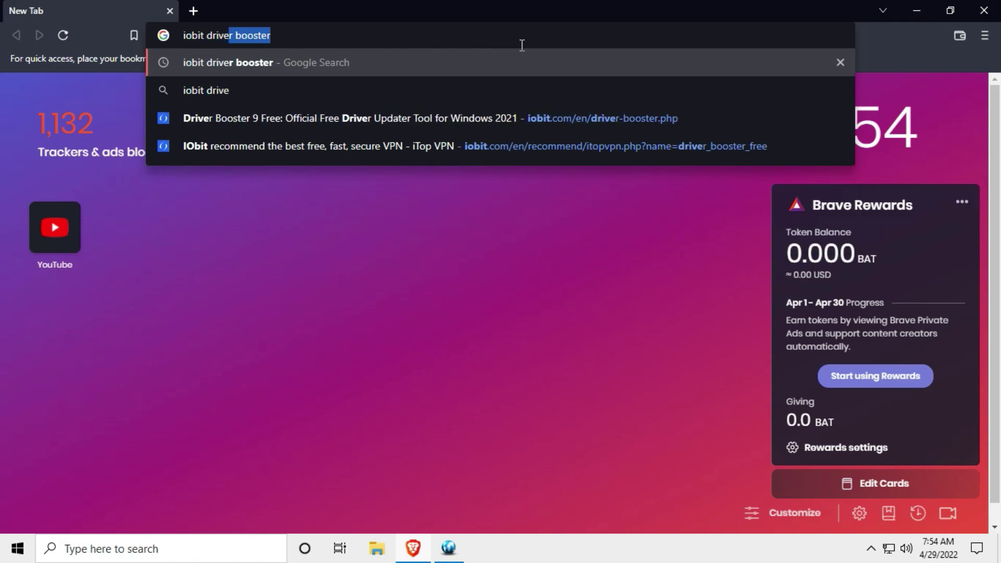
pyautogui.write('r booster')
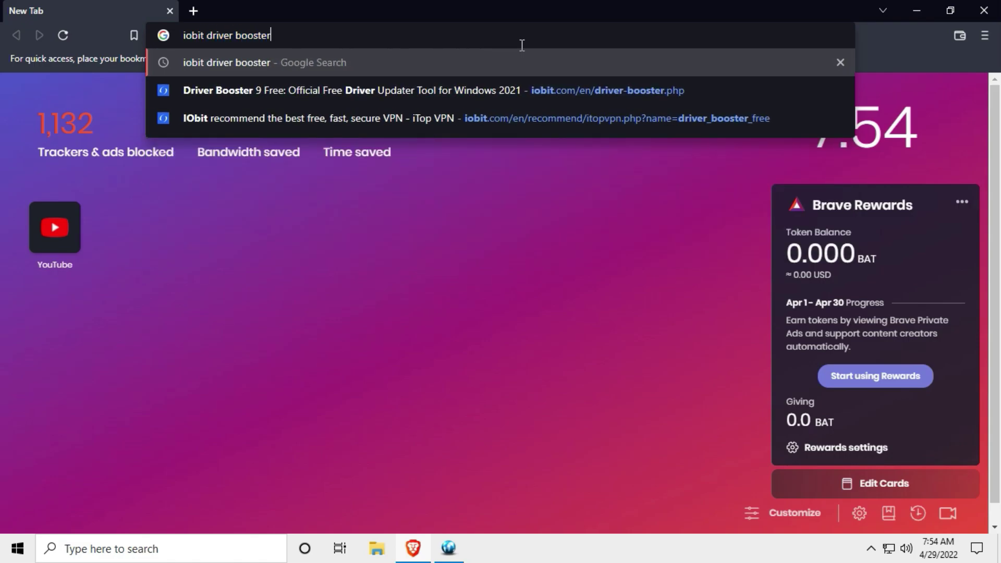
pyautogui.press('Return')
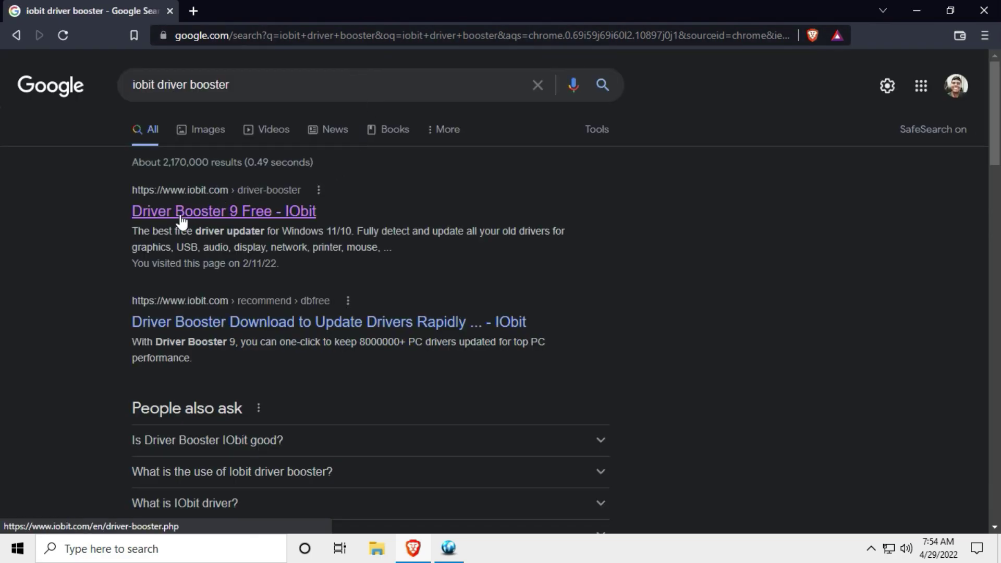
pyautogui.click(250, 213)
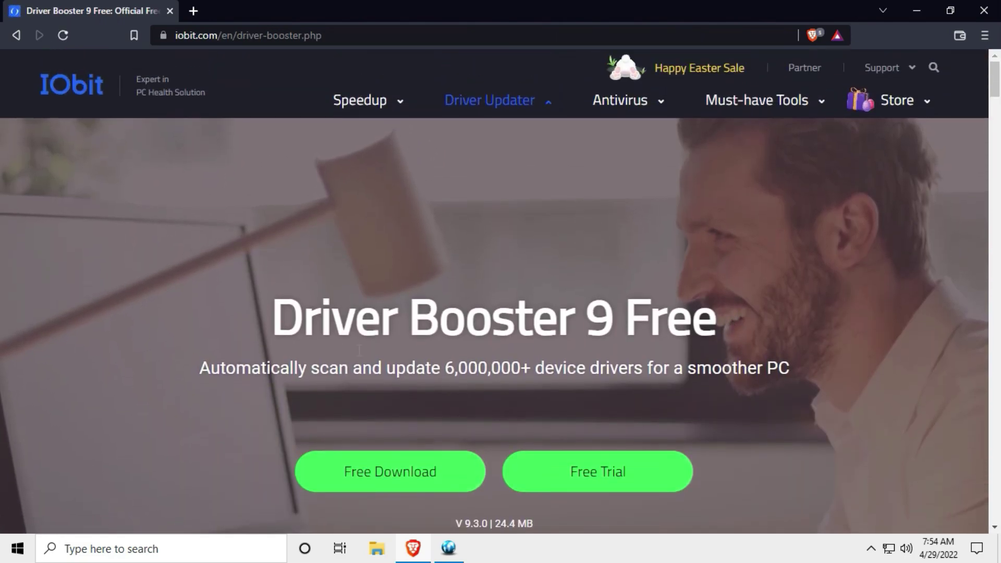
# Start the Driver Booster 9 Free download and dismiss the Save As prompt
pyautogui.scroll(-1, 356, 368)
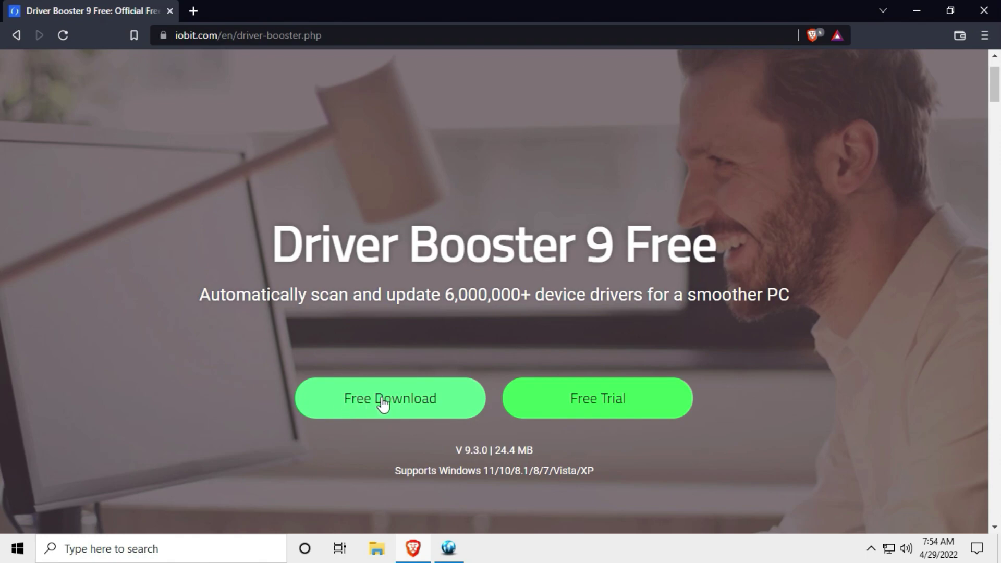
pyautogui.scroll(1, 379, 402)
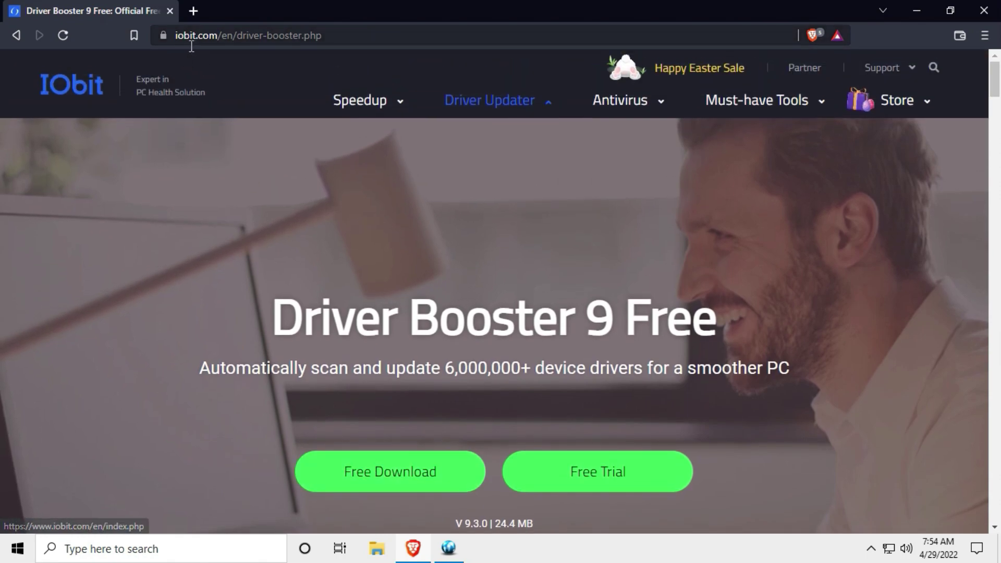
pyautogui.scroll(-1, 388, 396)
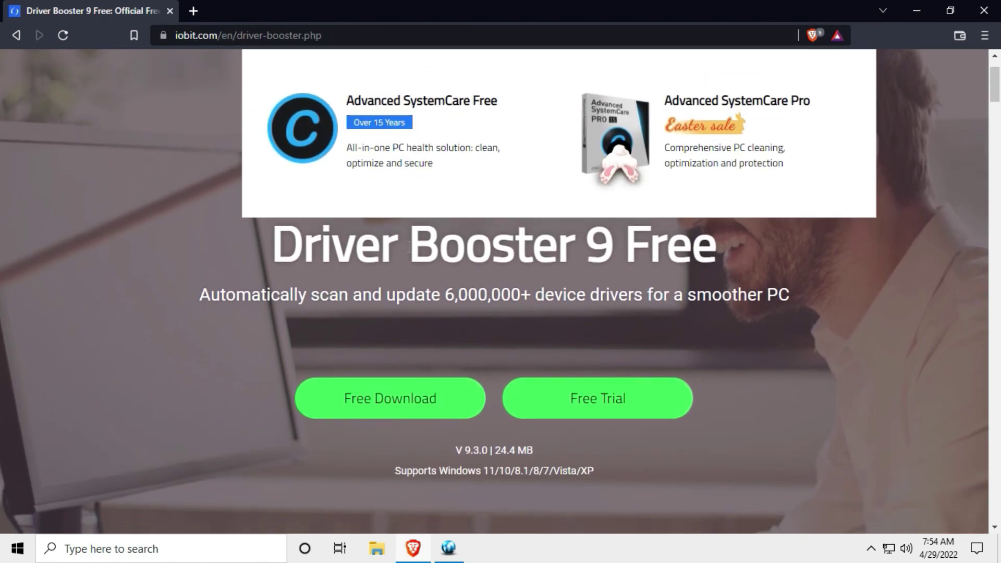
pyautogui.click(368, 401)
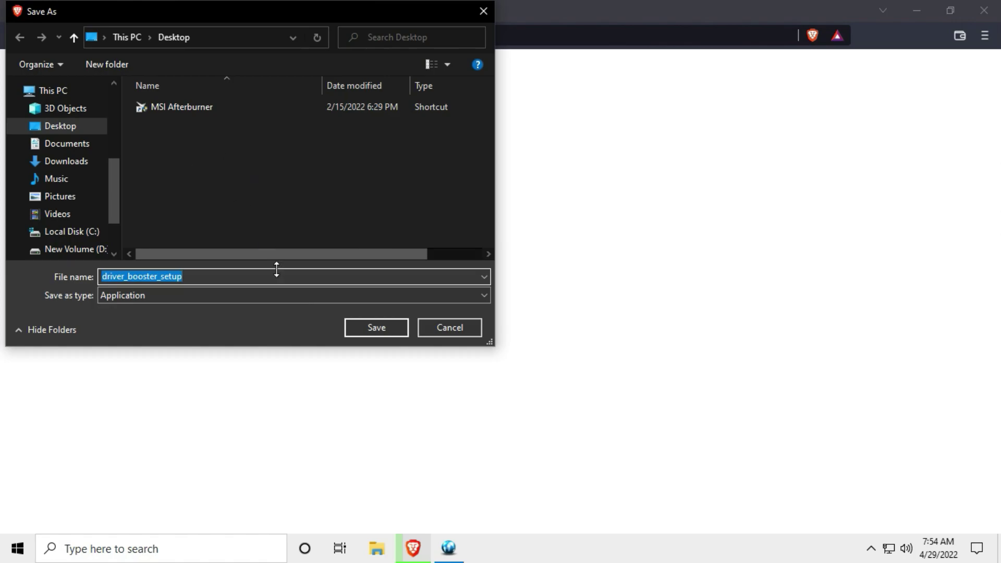
pyautogui.click(472, 12)
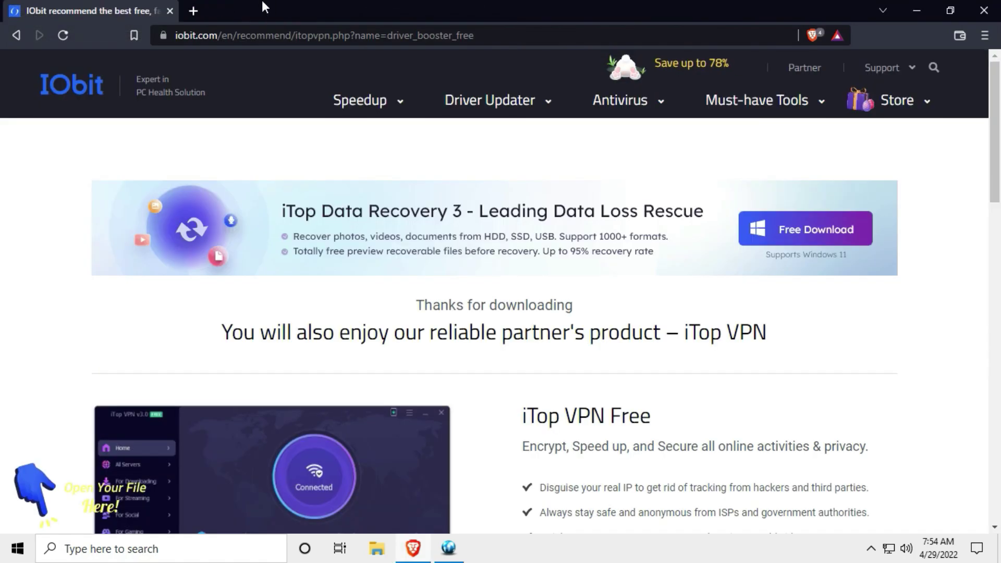
# Close Brave from the IObit thanks page to return to the desktop
pyautogui.scroll(-3, 542, 357)
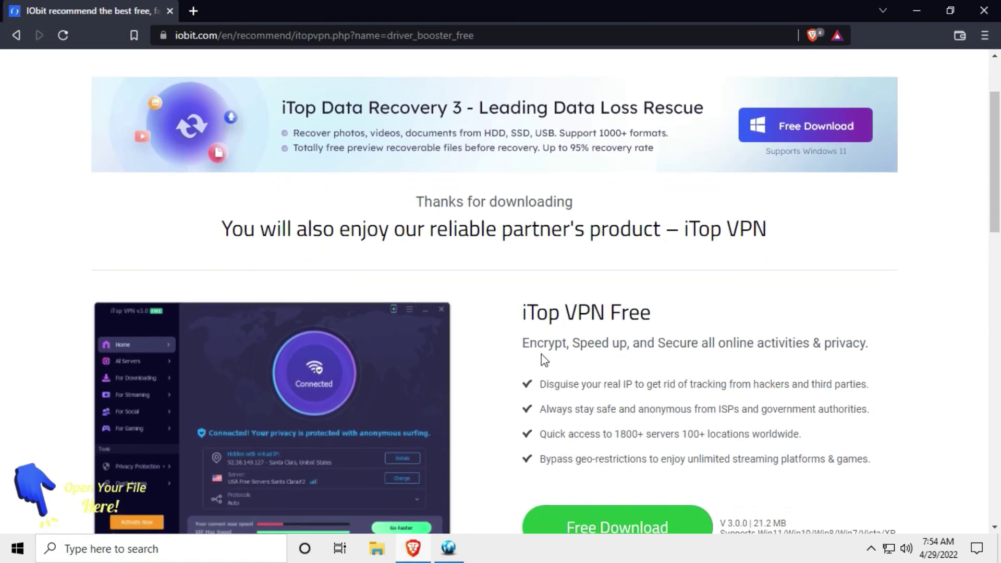
pyautogui.scroll(-3, 524, 327)
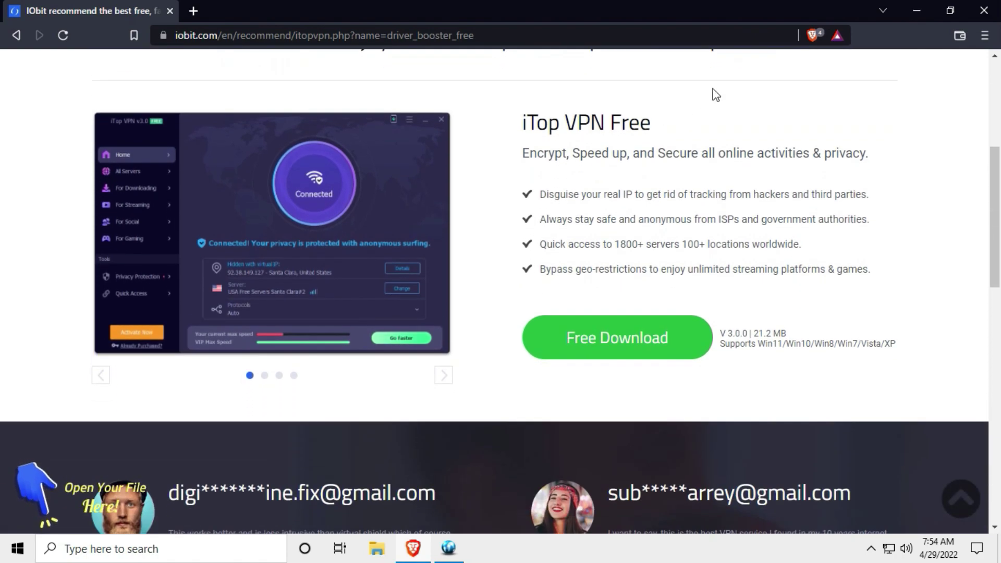
pyautogui.click(983, 10)
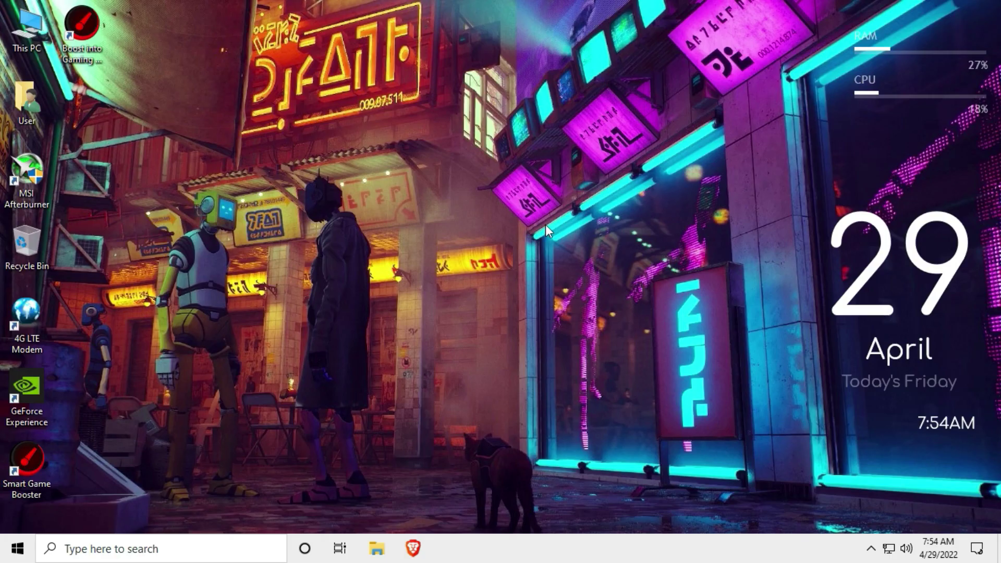
# Launch Driver Booster 9 by searching 'dri' in the taskbar search
pyautogui.click(204, 547)
pyautogui.write('dri')
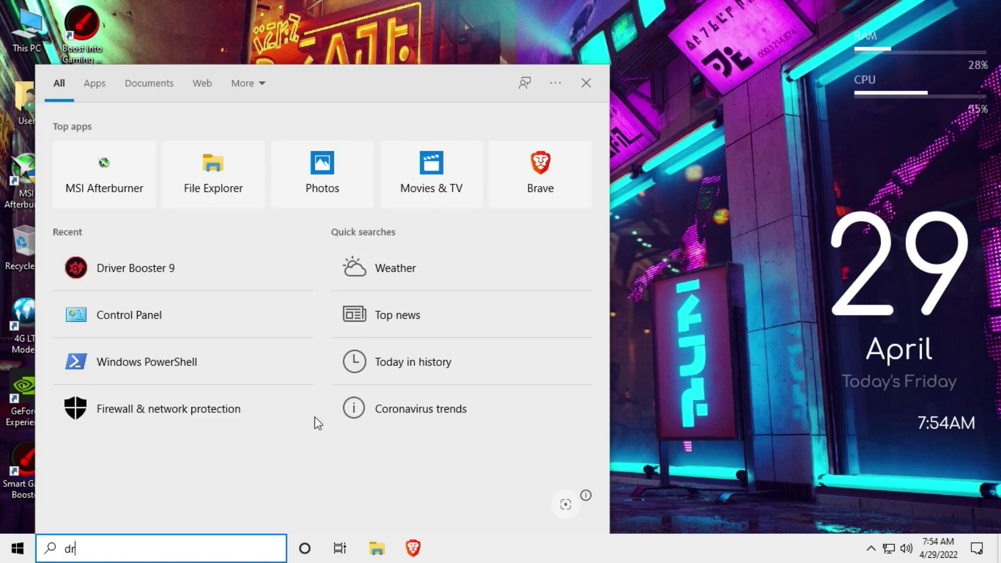
pyautogui.click(160, 145)
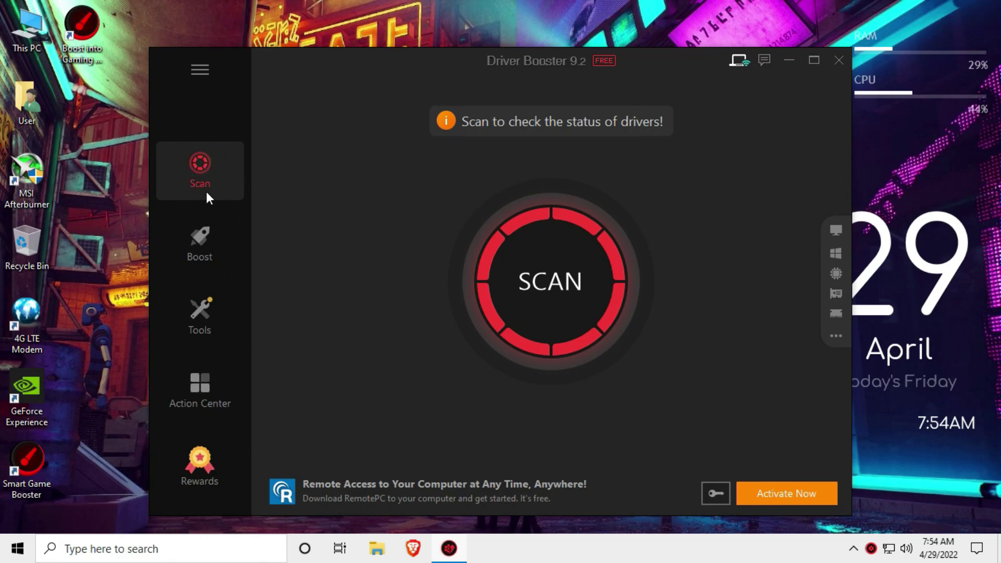
# Look through Boost, Tools and Action Center, then scan drivers, finding 7 device and 4 game drivers outdated
pyautogui.click(206, 247)
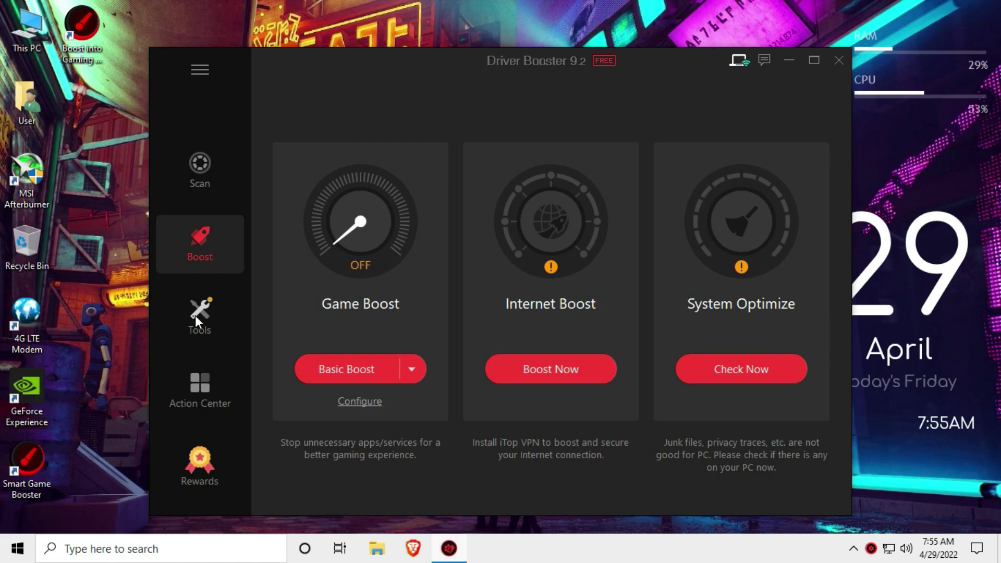
pyautogui.click(197, 317)
pyautogui.click(212, 382)
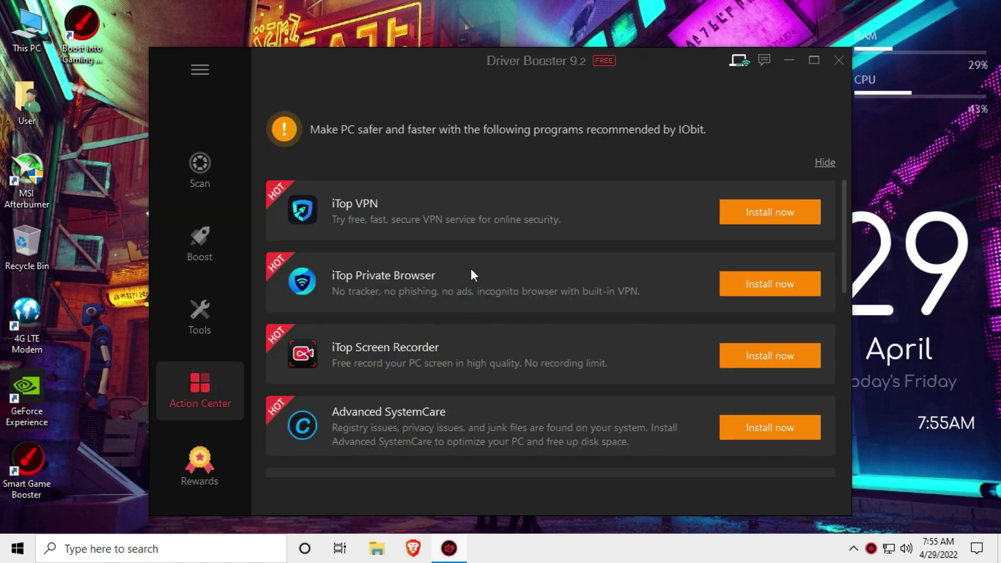
pyautogui.scroll(-3, 540, 297)
pyautogui.scroll(3, 549, 316)
pyautogui.click(205, 189)
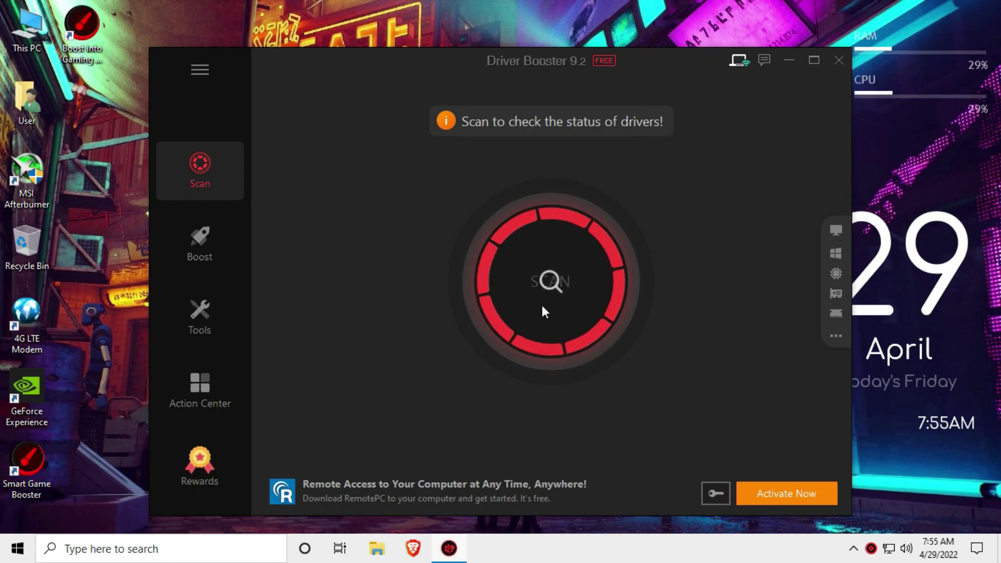
pyautogui.click(551, 282)
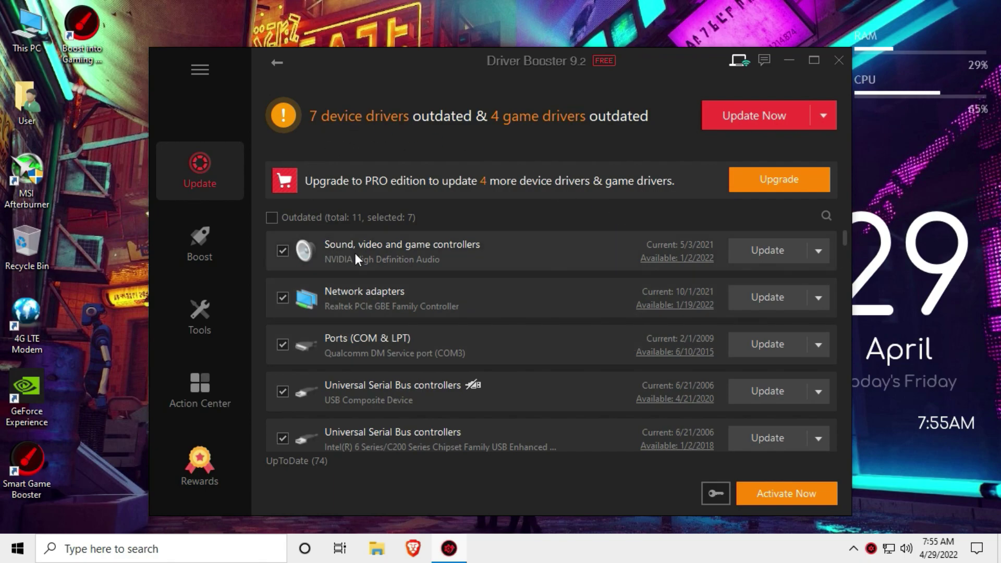
# Check the NVIDIA High Definition Audio driver under 'Sound, video and game controllers' for updating
pyautogui.scroll(-4, 375, 262)
pyautogui.scroll(3, 375, 262)
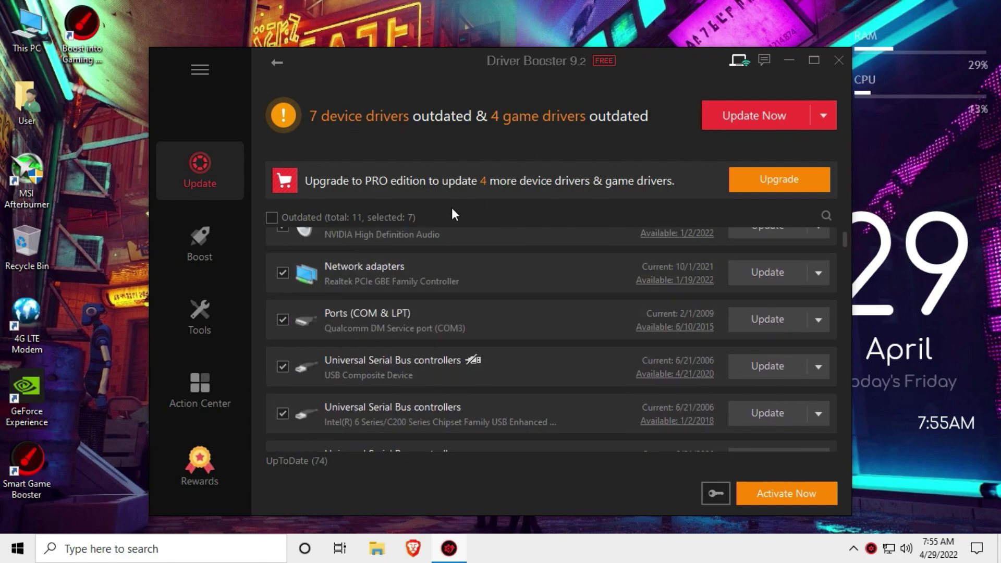
pyautogui.scroll(-5, 372, 285)
pyautogui.scroll(5, 400, 344)
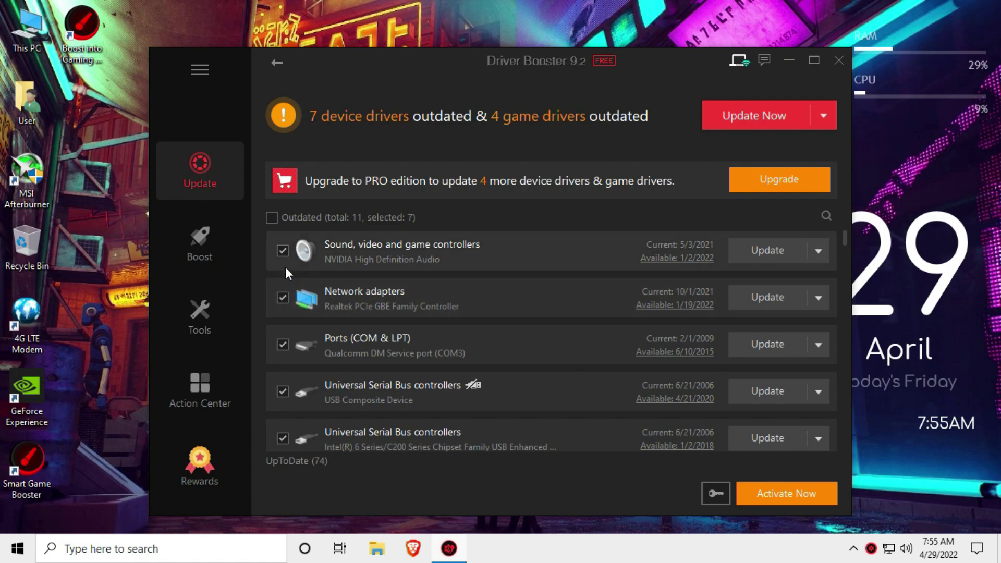
pyautogui.click(283, 251)
pyautogui.scroll(-6, 443, 367)
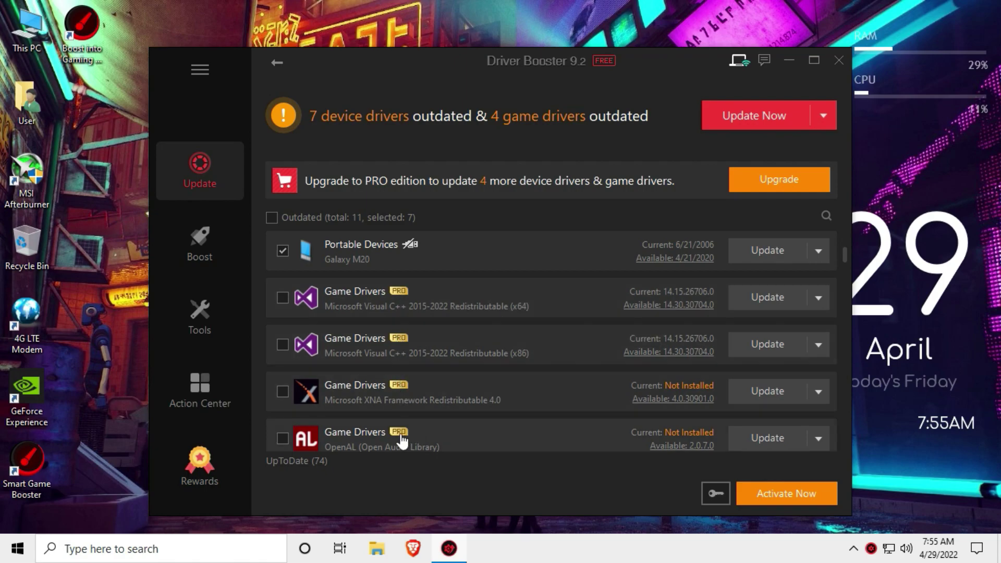
pyautogui.scroll(6, 458, 393)
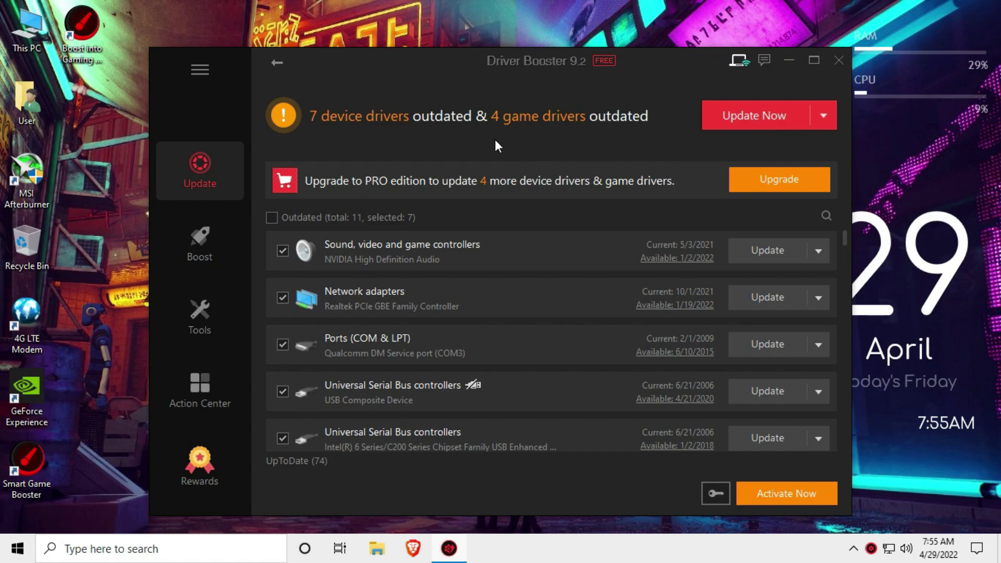
# Open the Boost page, keep Basic Boost as the game mode, and minimise Smart Game Booster
pyautogui.click(193, 243)
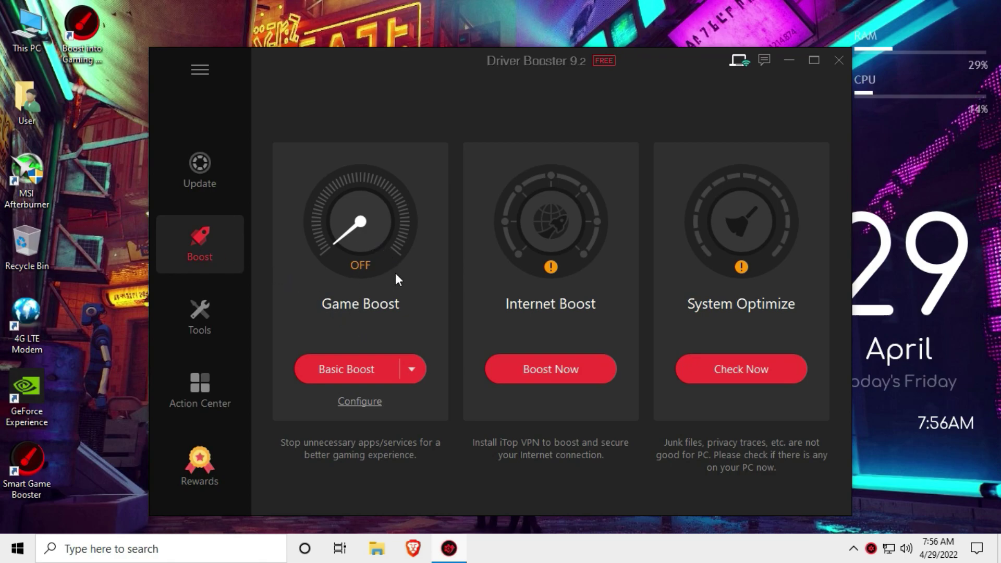
pyautogui.click(408, 368)
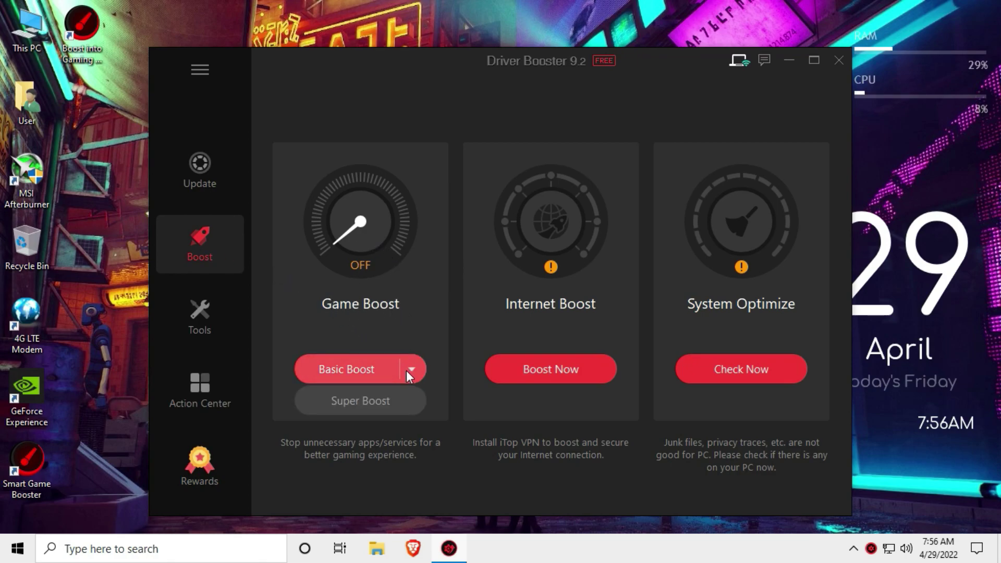
pyautogui.click(374, 399)
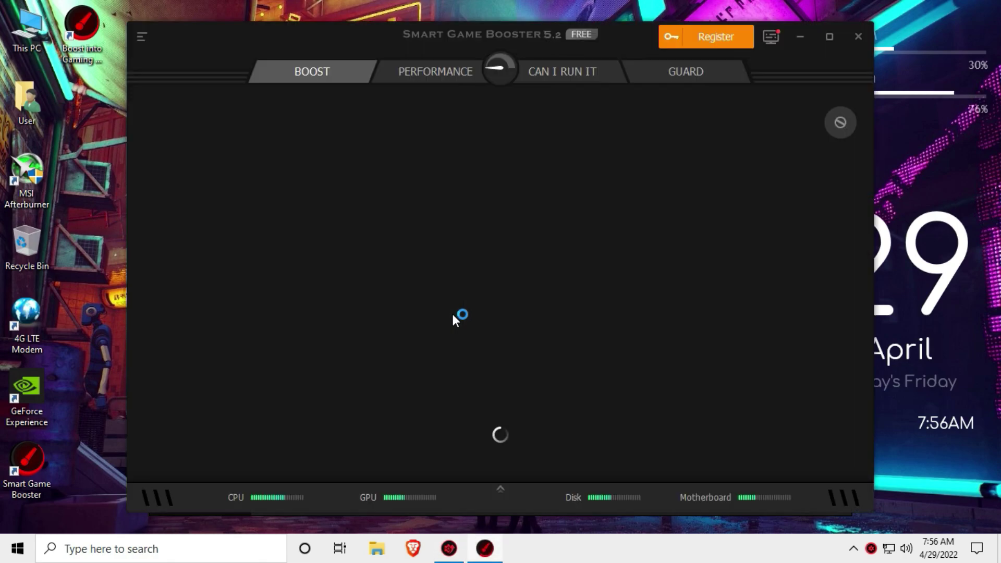
pyautogui.click(801, 37)
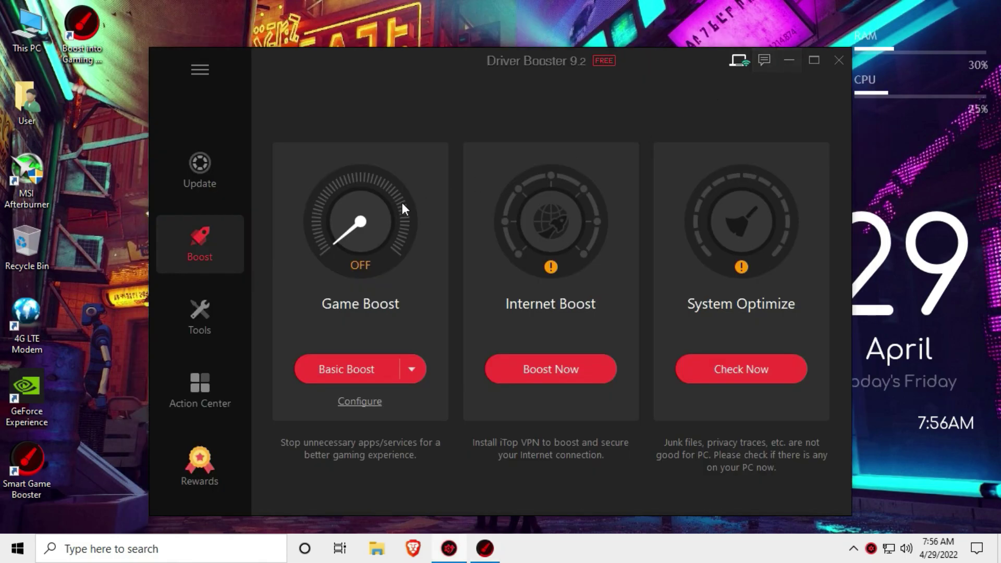
# Browse Action Center's recommended programs, return to Boost, and bring Smart Game Booster forward
pyautogui.click(216, 398)
pyautogui.scroll(-10, 399, 286)
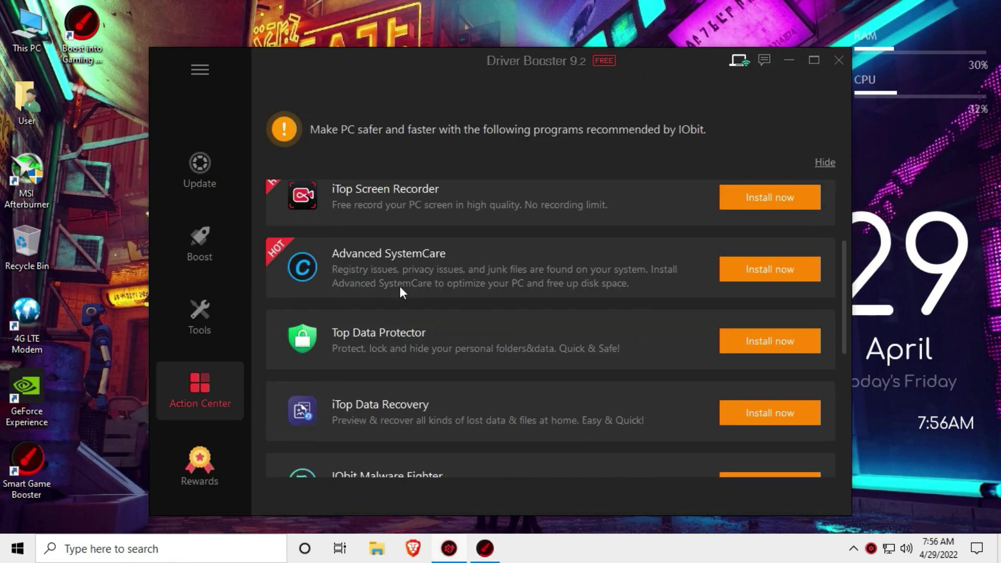
pyautogui.scroll(10, 400, 287)
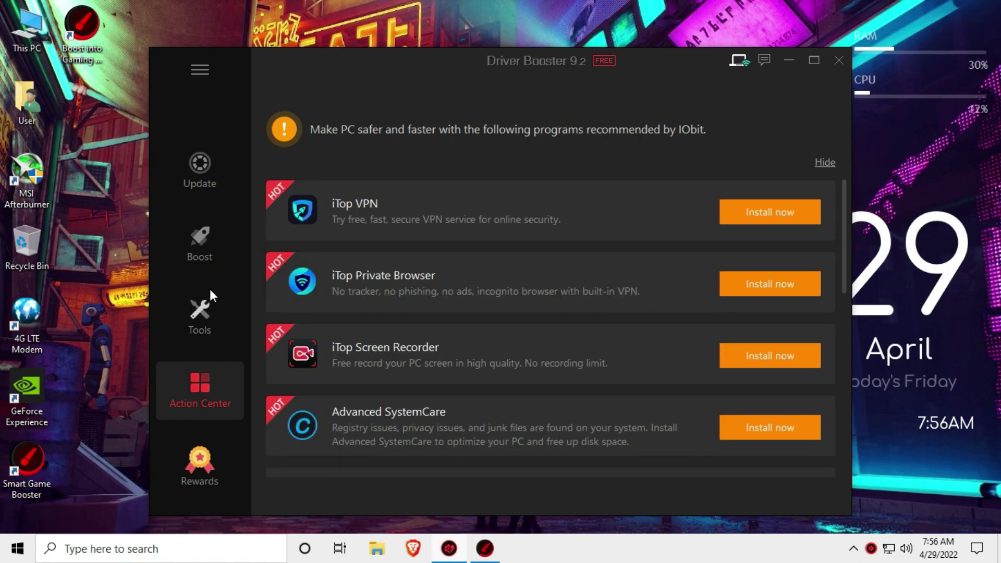
pyautogui.click(207, 266)
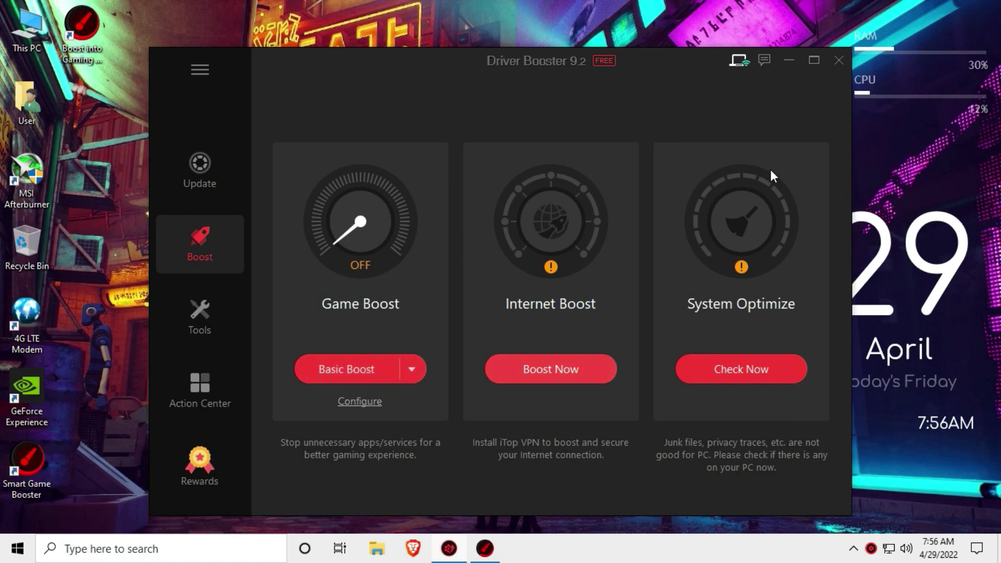
pyautogui.click(483, 549)
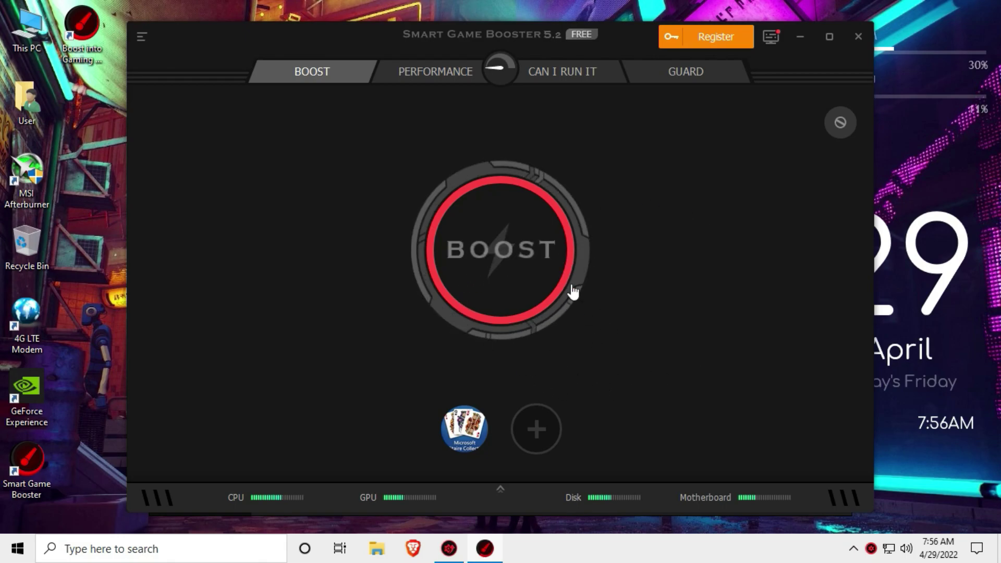
# Boost the PC to +25% performance, freeing 482.3 MB RAM, then restore it and close Smart Game Booster
pyautogui.click(532, 252)
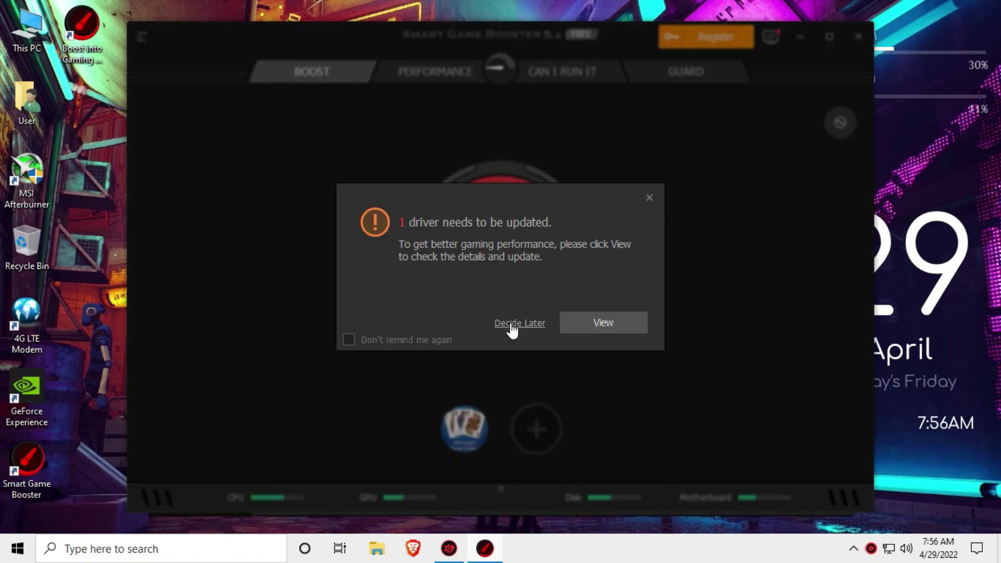
pyautogui.click(511, 326)
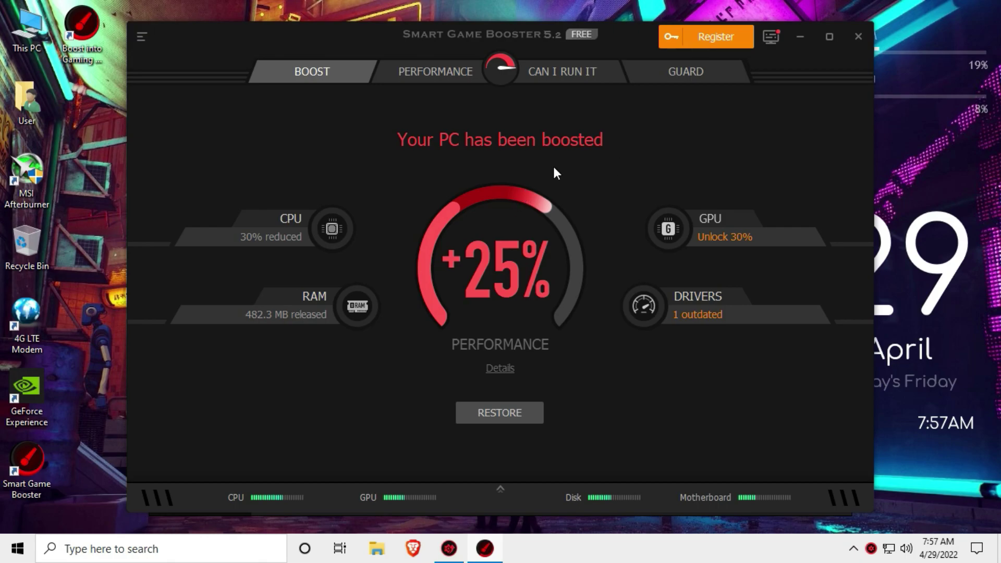
pyautogui.click(500, 413)
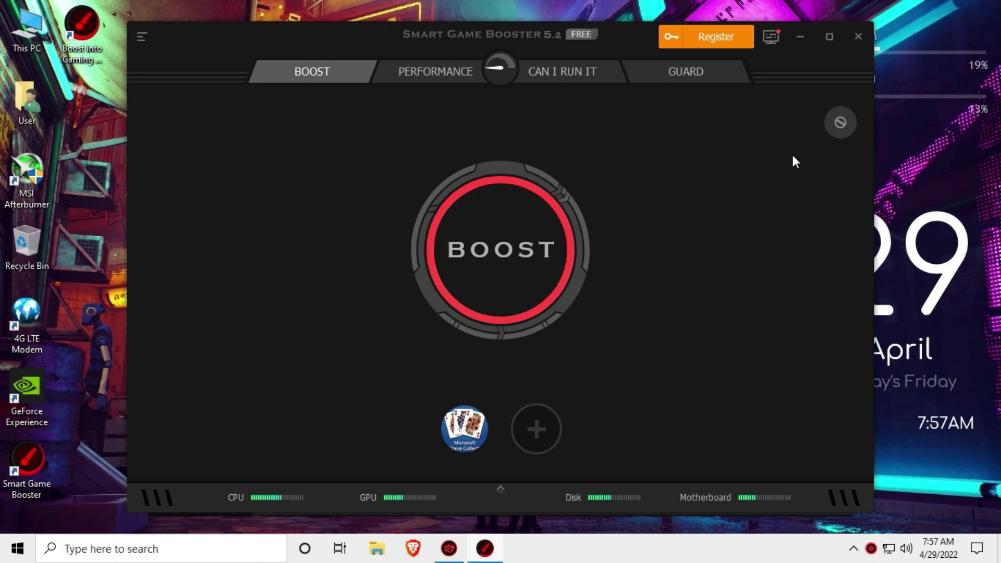
pyautogui.click(850, 46)
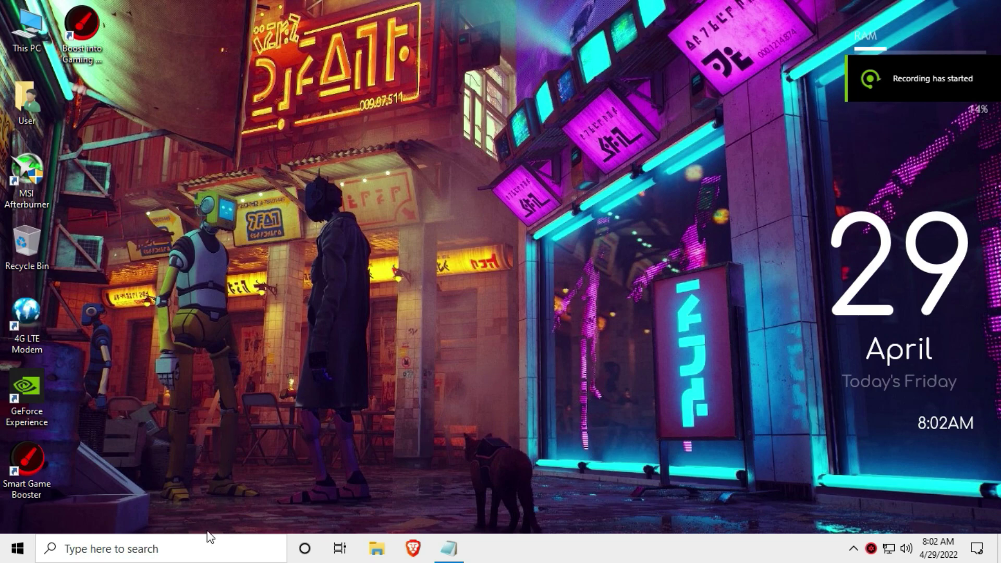
# Open Command Prompt as administrator from a 'cm' search and bring up the Notepad memory-command notes
pyautogui.click(198, 549)
pyautogui.write('cm')
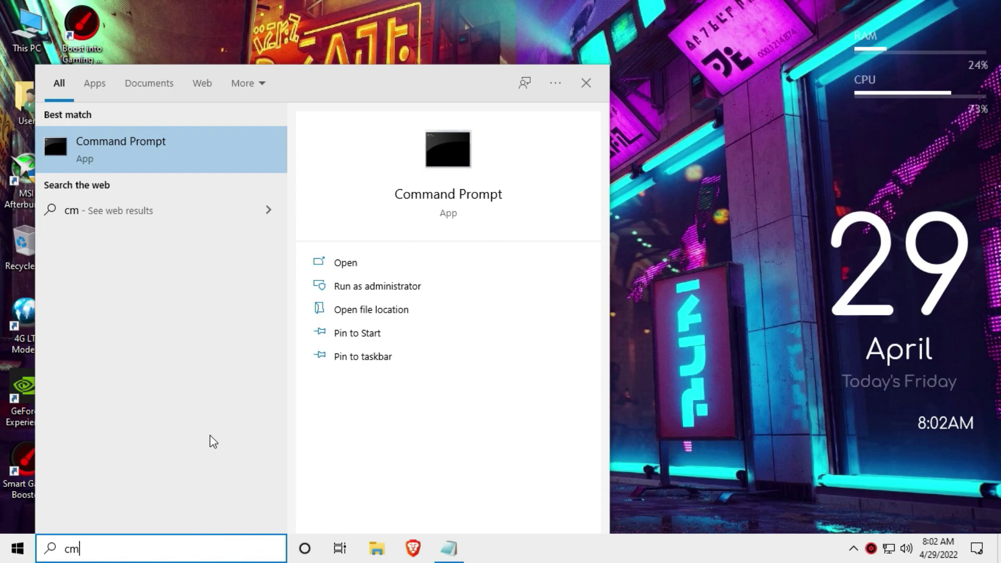
pyautogui.click(396, 286)
pyautogui.click(406, 373)
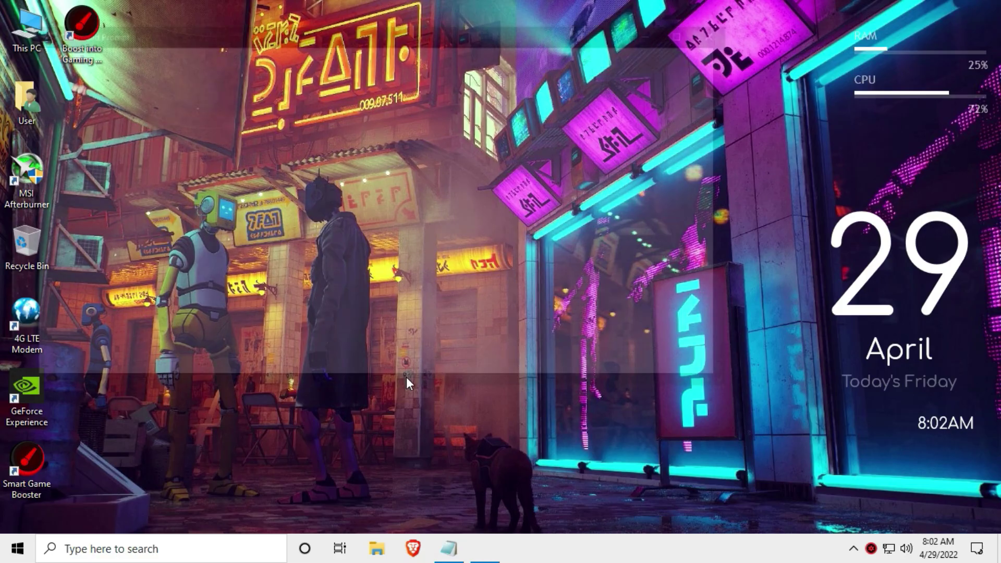
pyautogui.moveTo(310, 32); pyautogui.dragTo(359, 31)
pyautogui.click(449, 548)
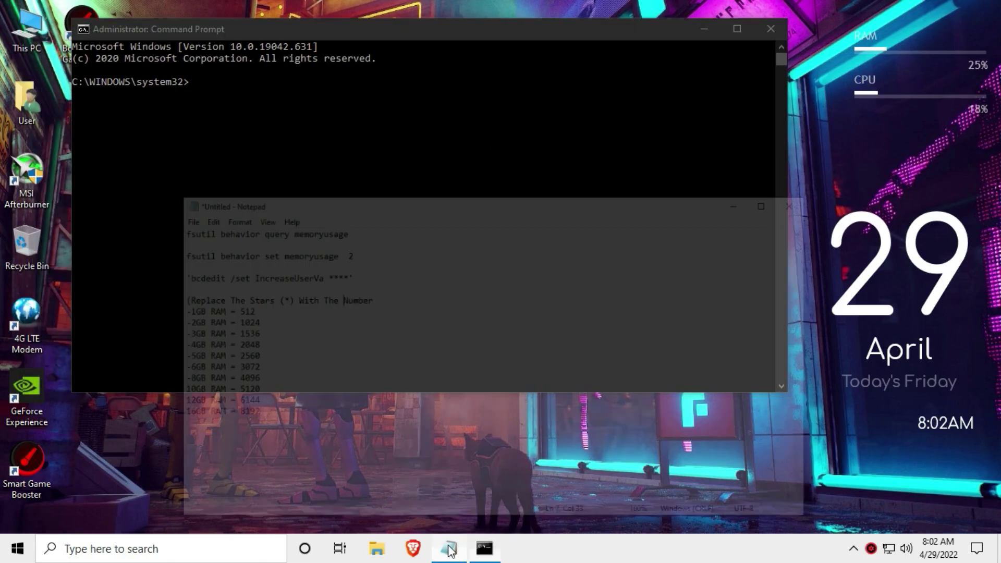